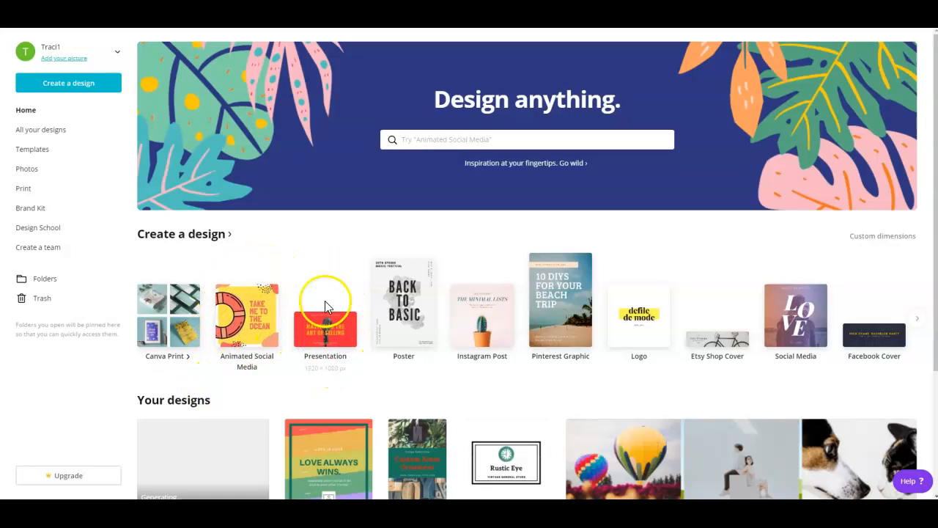
- Create a new blank Animated Social Media design and look through its suggested templates
left_click(246, 327)
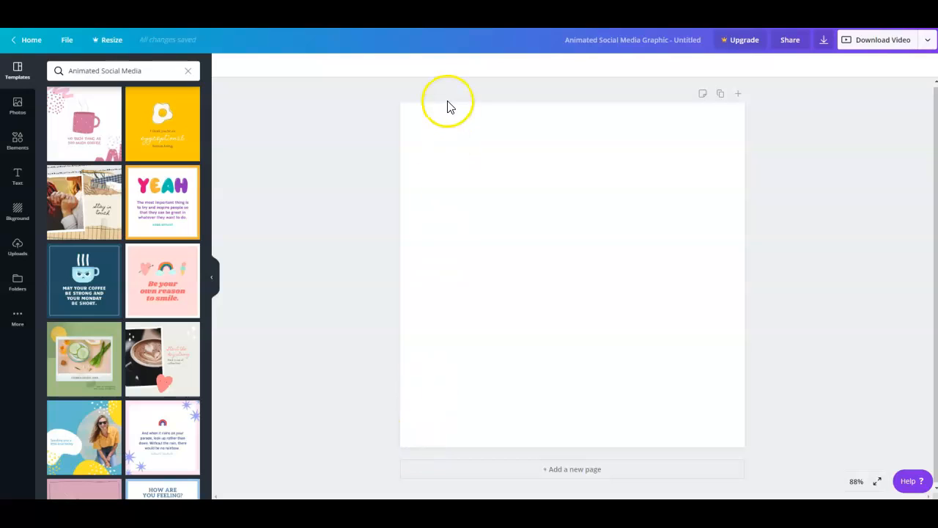
left_click(69, 42)
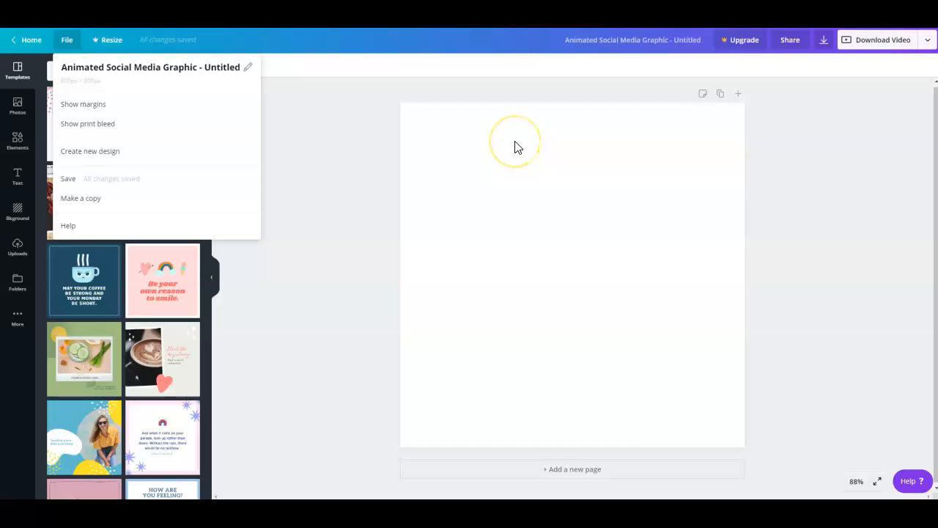
left_click(360, 165)
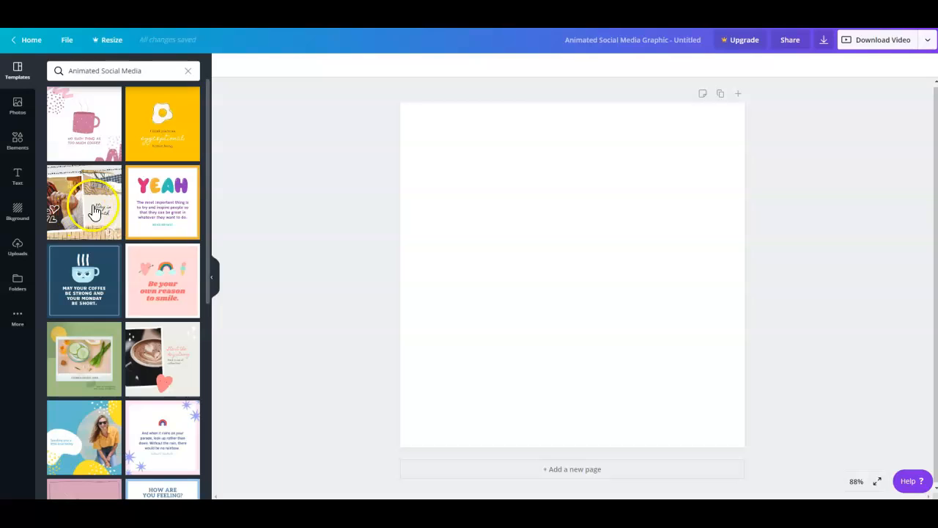
left_click(264, 350)
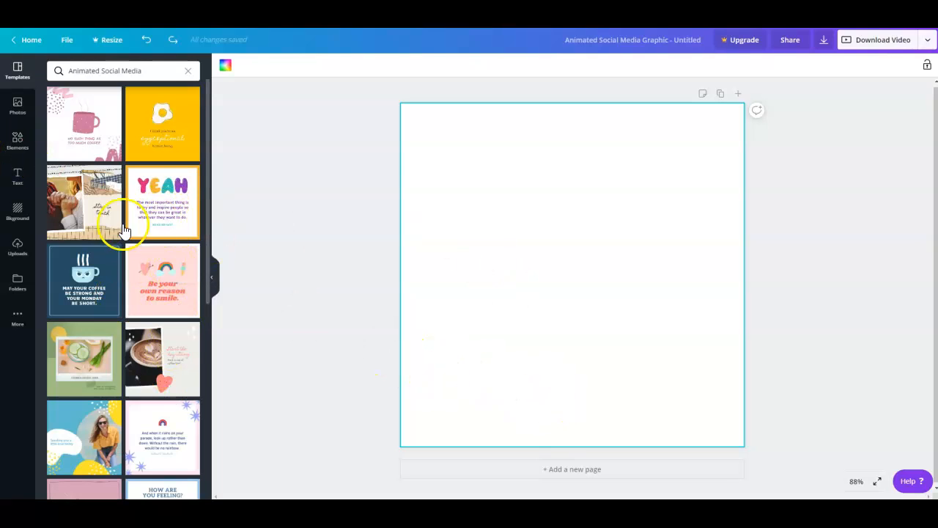
scroll(115, 241, "down", 3)
scroll(120, 251, "up", 3)
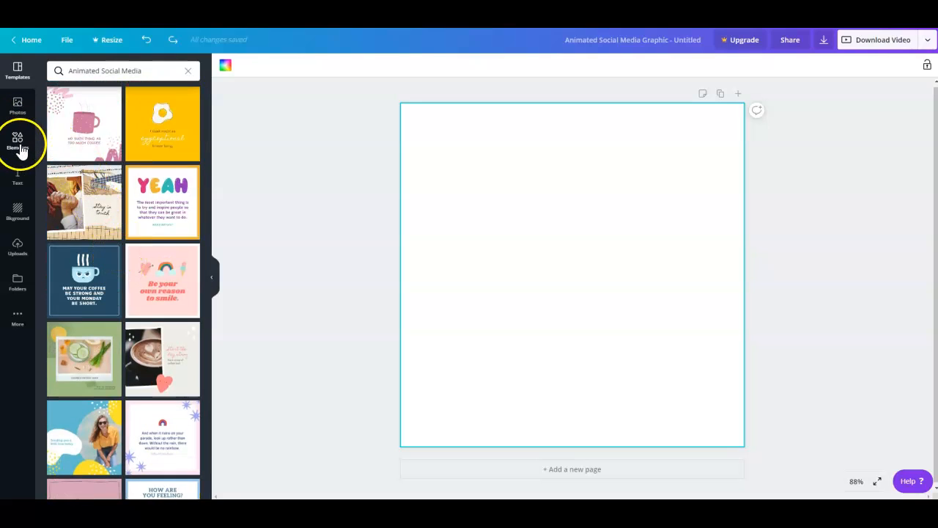
- Open the elements library and clear the "animated" search to show all element categories
left_click(18, 143)
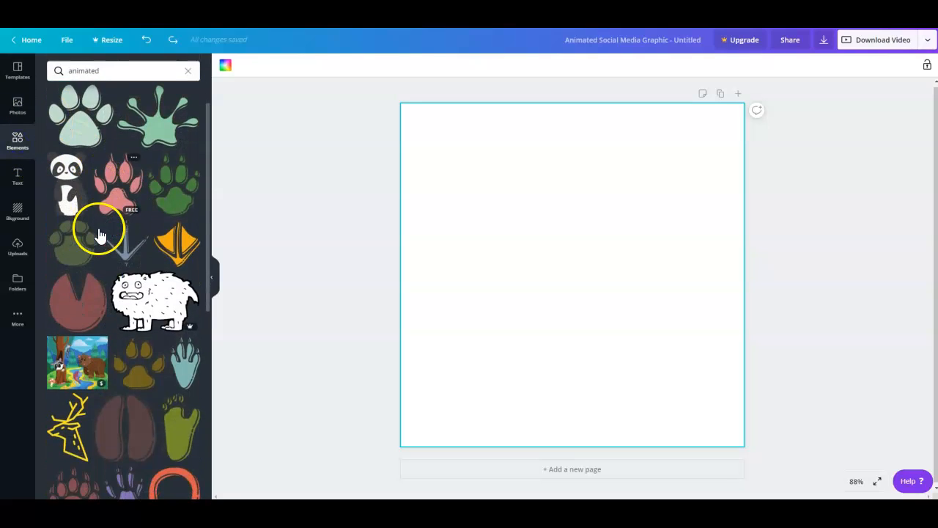
scroll(75, 203, "down", 2)
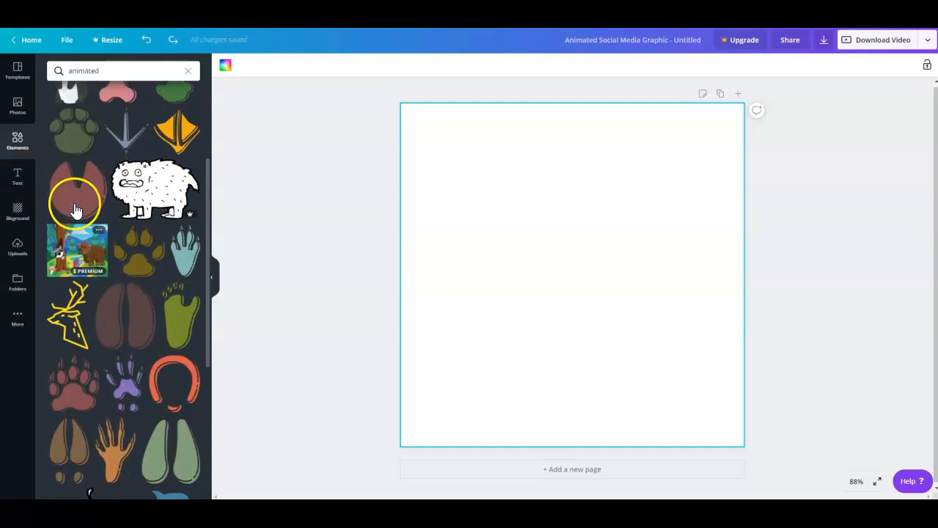
scroll(73, 198, "up", 3)
left_click(188, 71)
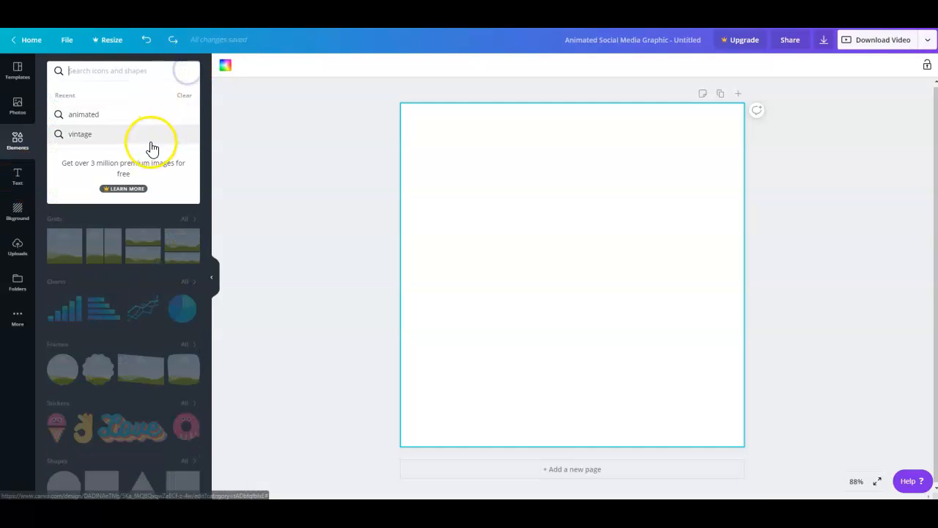
left_click(143, 239)
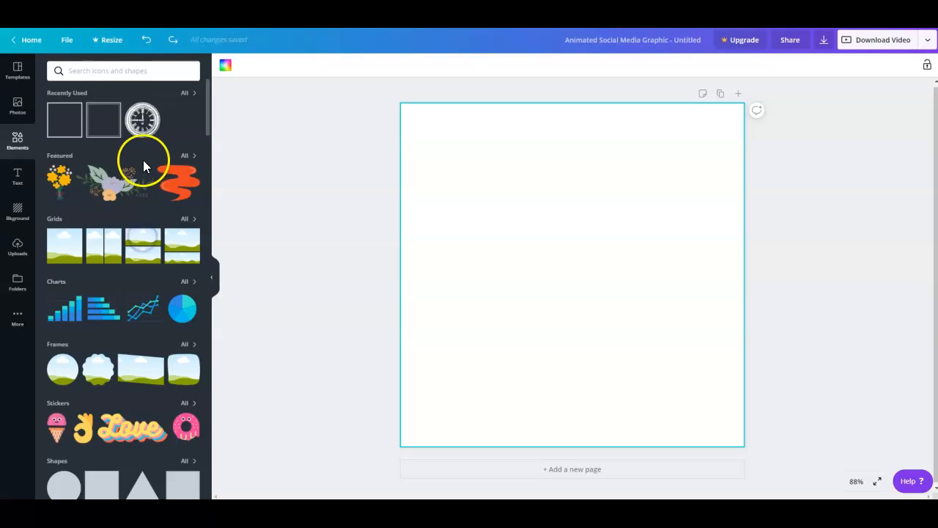
- Place the animated Love sticker on the blank page and undo the placement
scroll(143, 161, "down", 2)
scroll(144, 162, "up", 1)
scroll(143, 161, "down", 4)
scroll(140, 162, "up", 2)
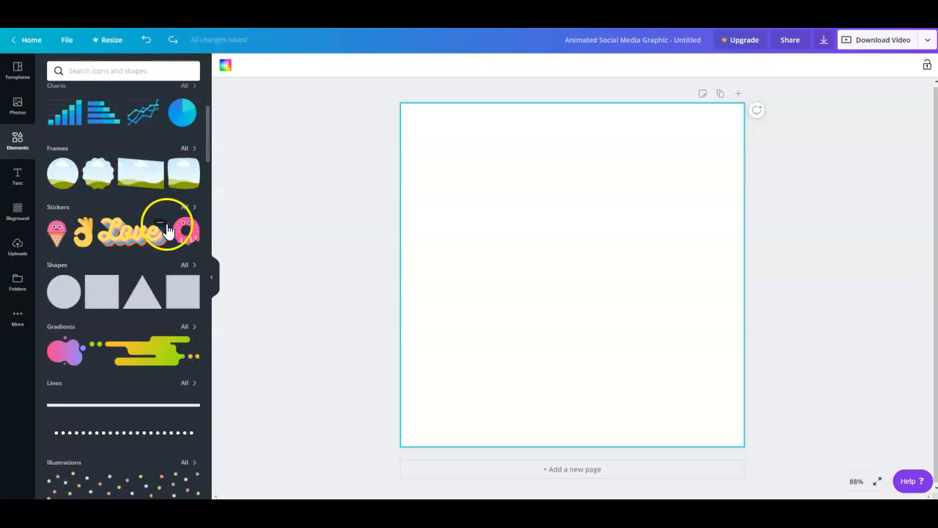
left_click(123, 239)
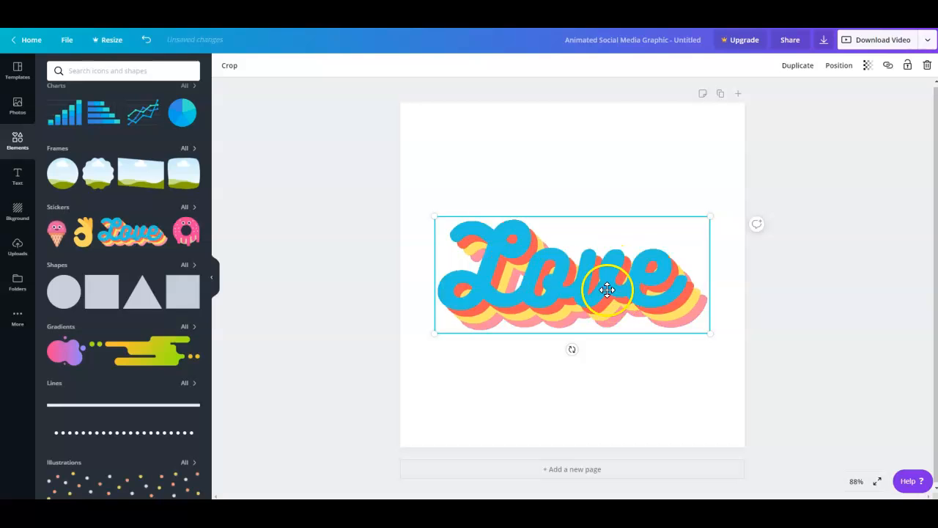
left_click(645, 363)
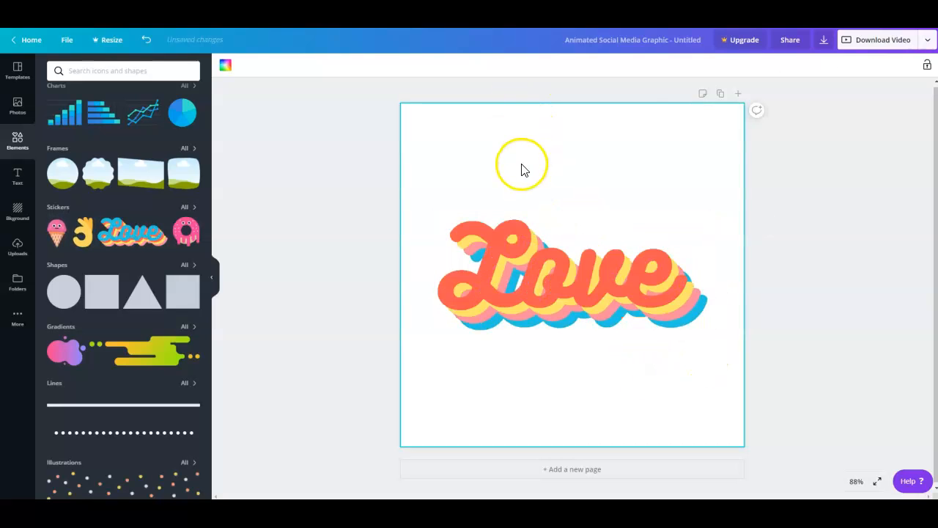
left_click(145, 39)
left_click(145, 40)
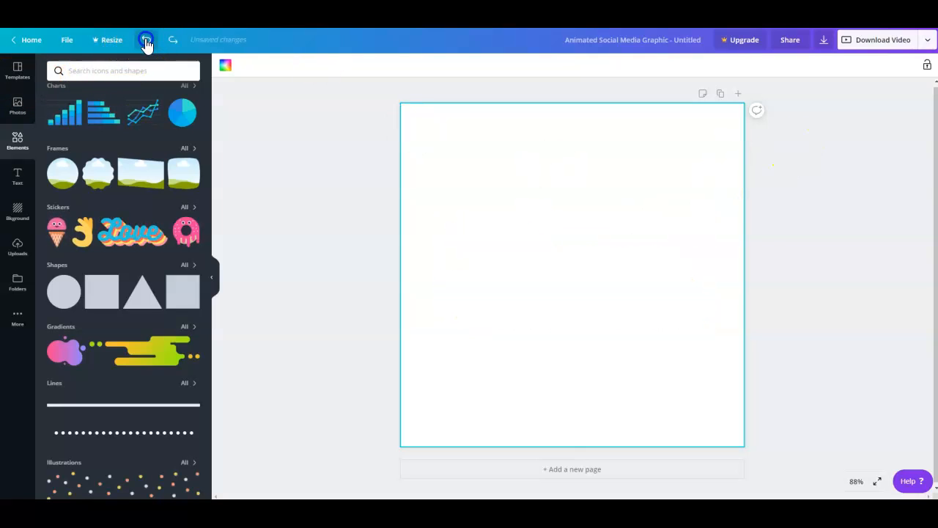
- Apply the pink "Be your own reason to smile." animated template to the blank page
left_click(17, 73)
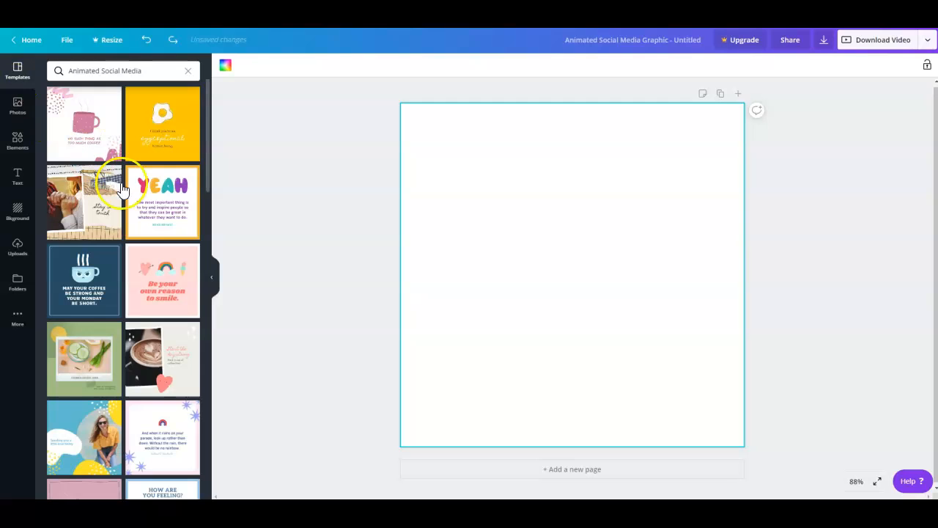
scroll(102, 242, "down", 4)
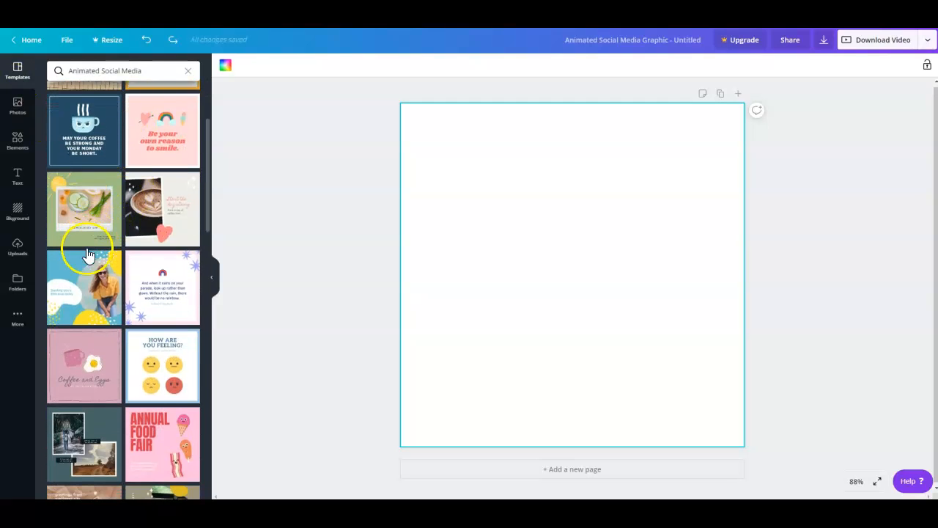
scroll(146, 249, "up", 4)
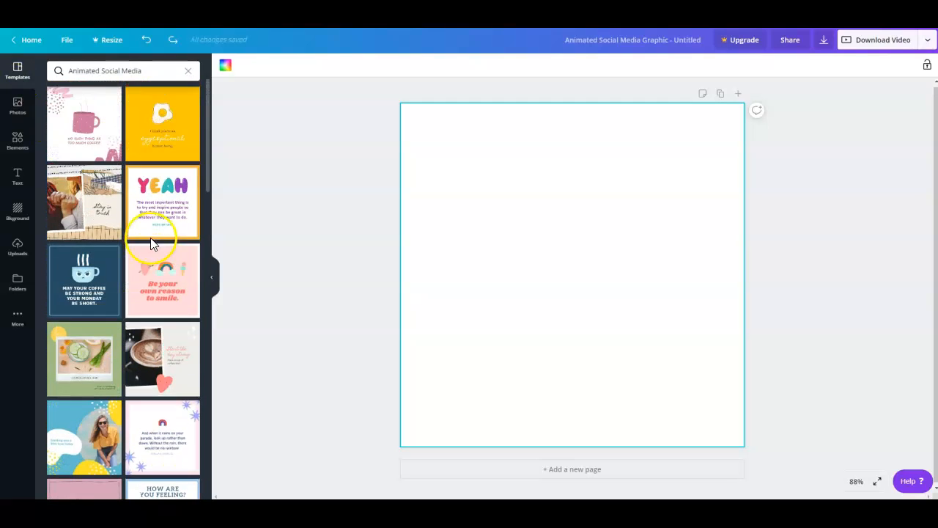
left_click(163, 287)
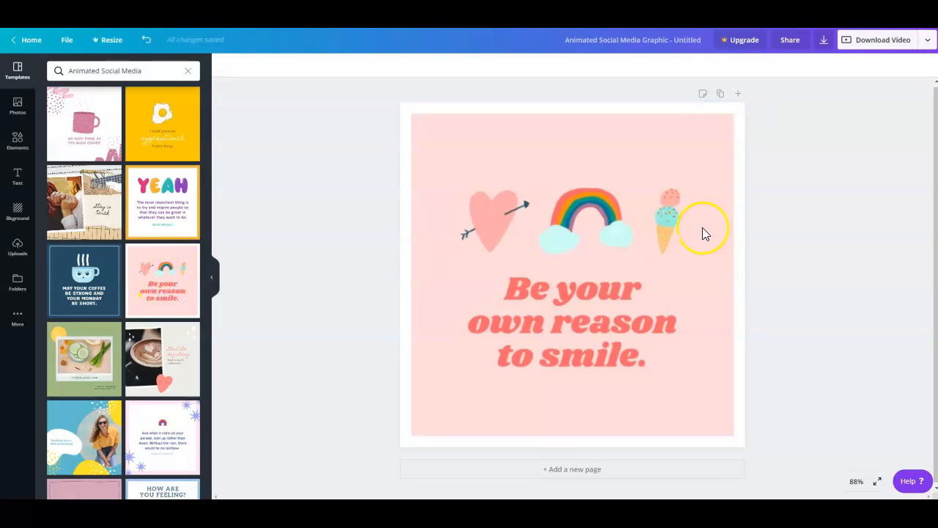
left_click(645, 230)
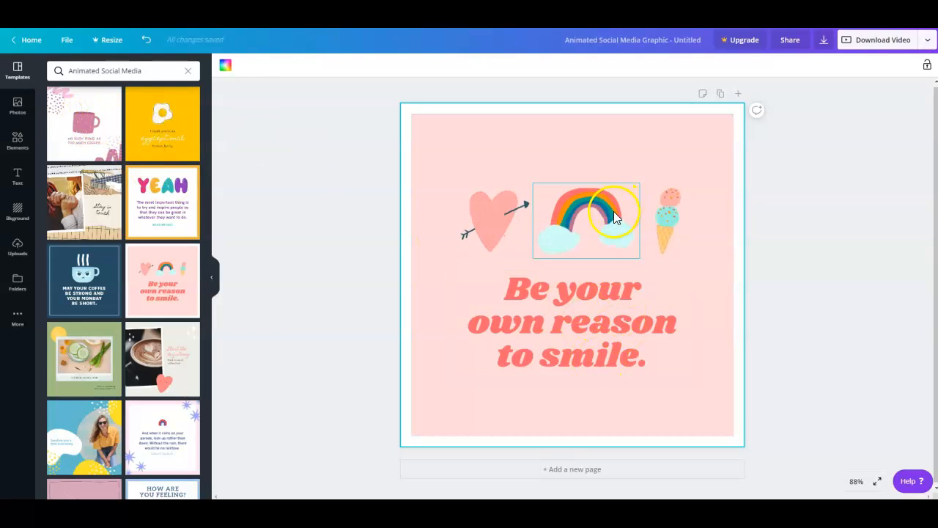
left_click(750, 278)
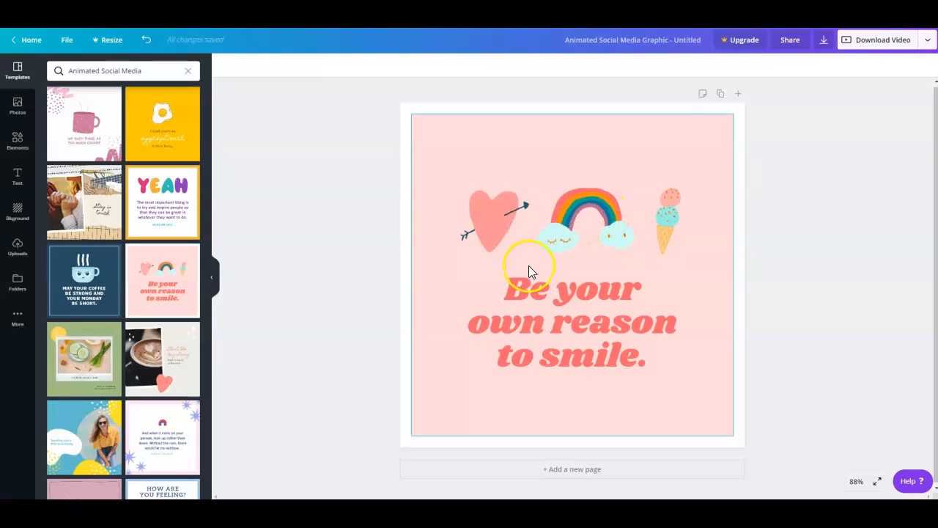
left_click(608, 318)
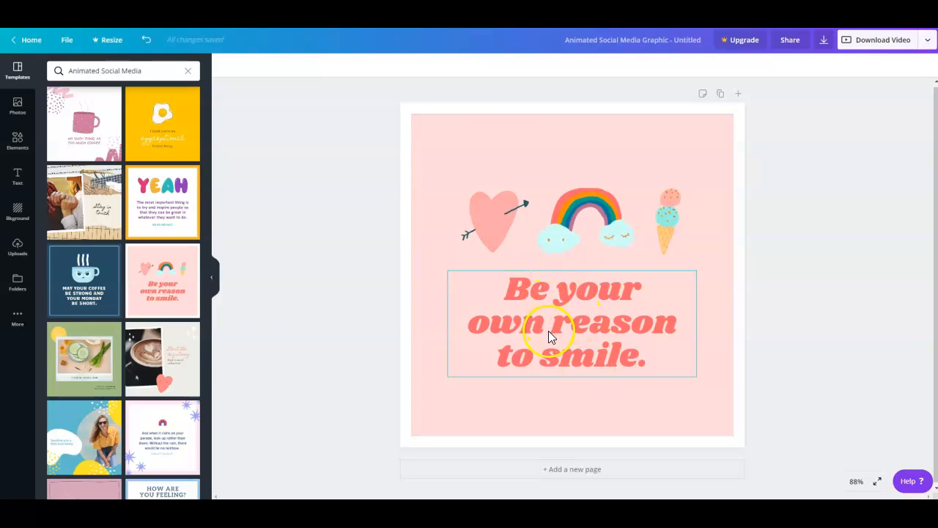
- Set the font of the quote's middle line "own reason" to Abril Fatface
left_click(558, 314)
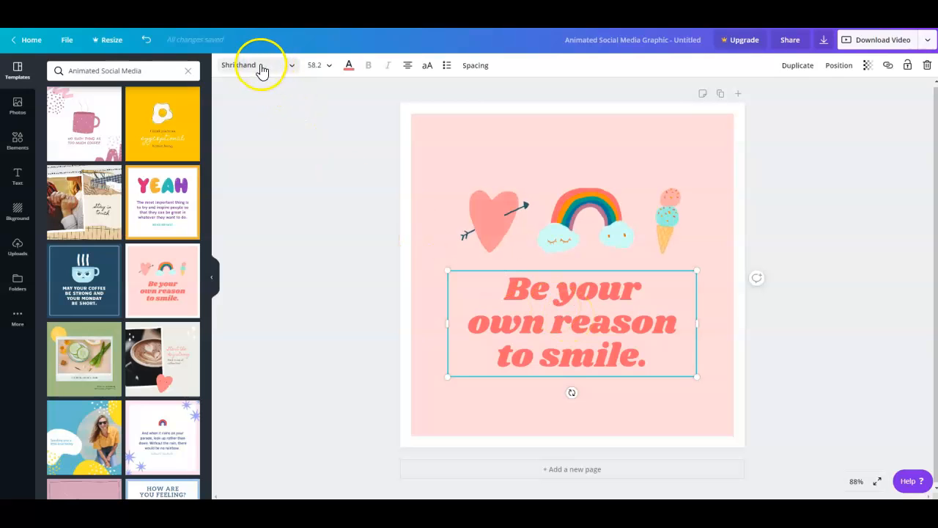
left_click(523, 320)
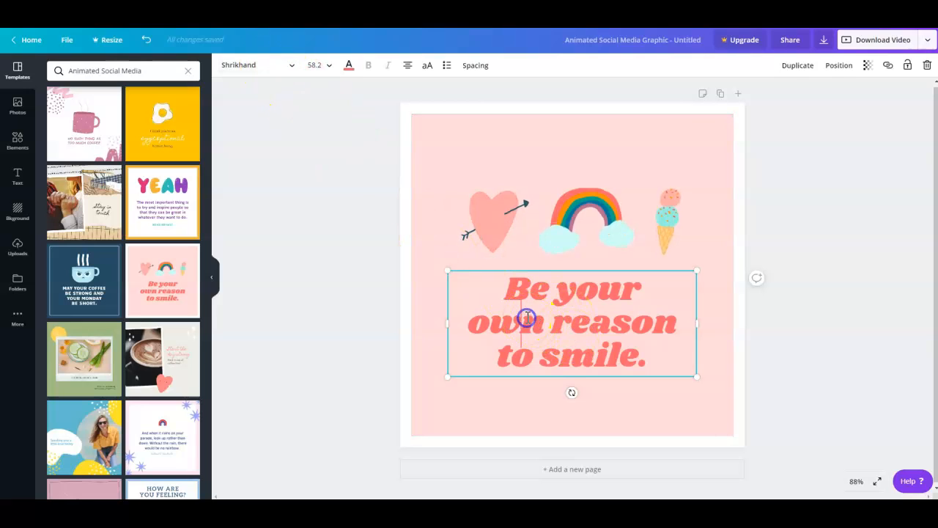
left_click(267, 69)
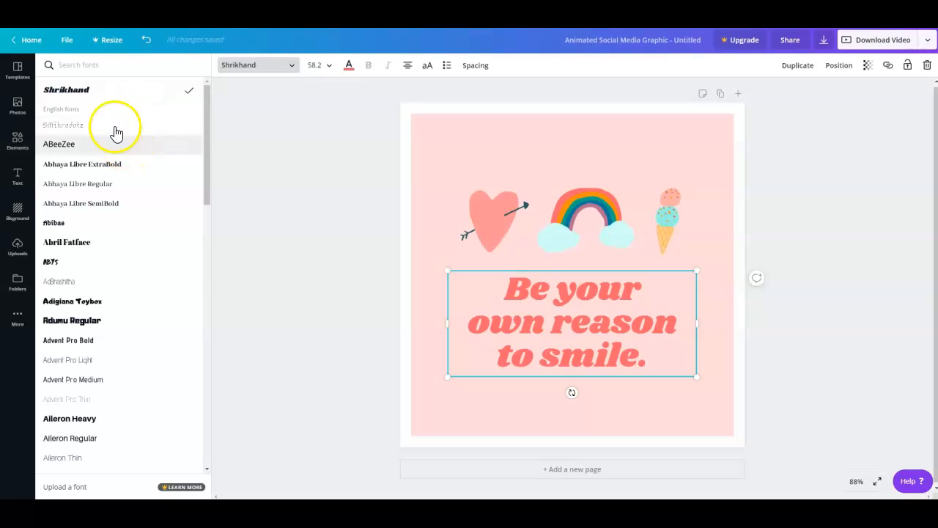
left_click(88, 66)
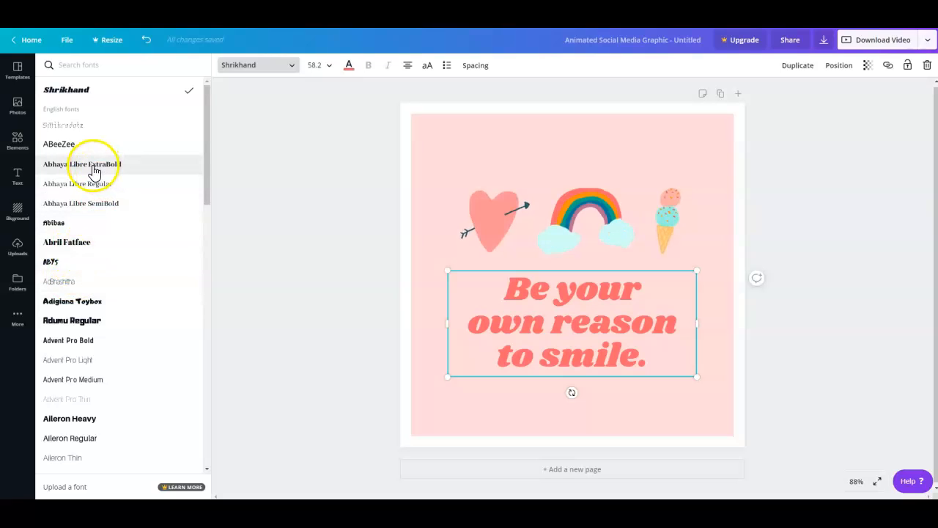
left_click(75, 246)
- Set the font of the entire "Be your own reason to smile." text to Adigiana Toybox
left_click(588, 343)
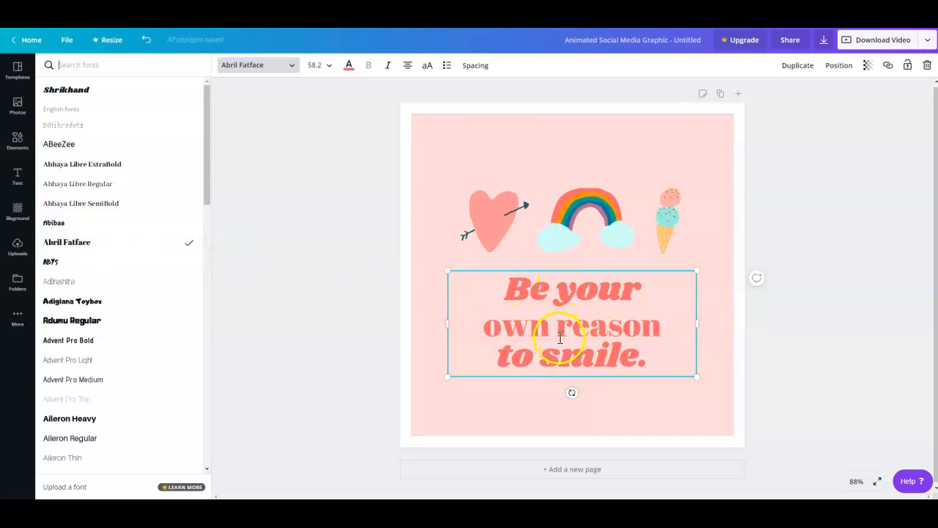
left_click_drag(559, 267, 669, 360)
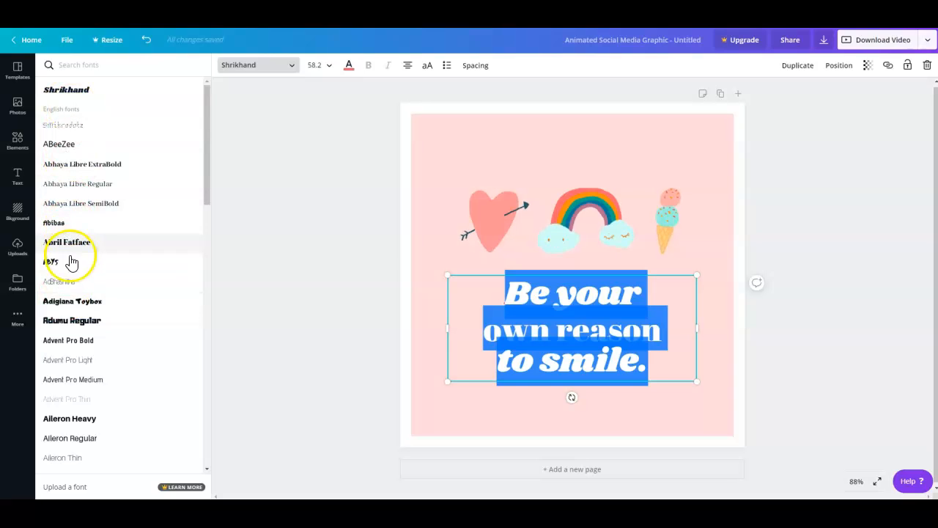
left_click(75, 301)
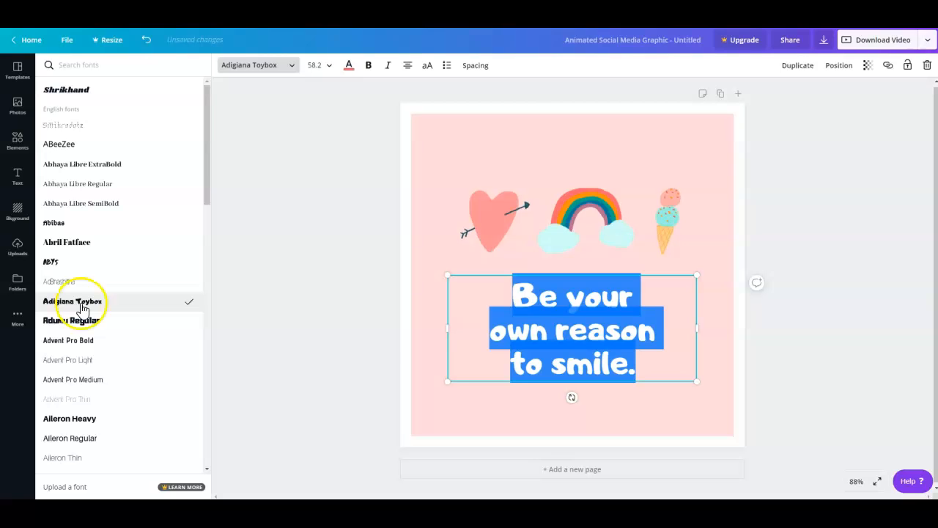
left_click(76, 242)
left_click(75, 302)
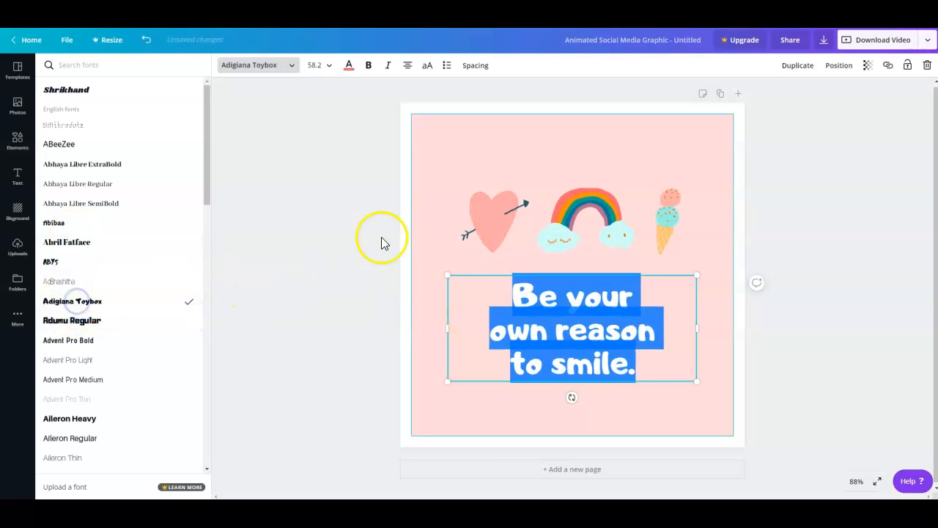
left_click(712, 328)
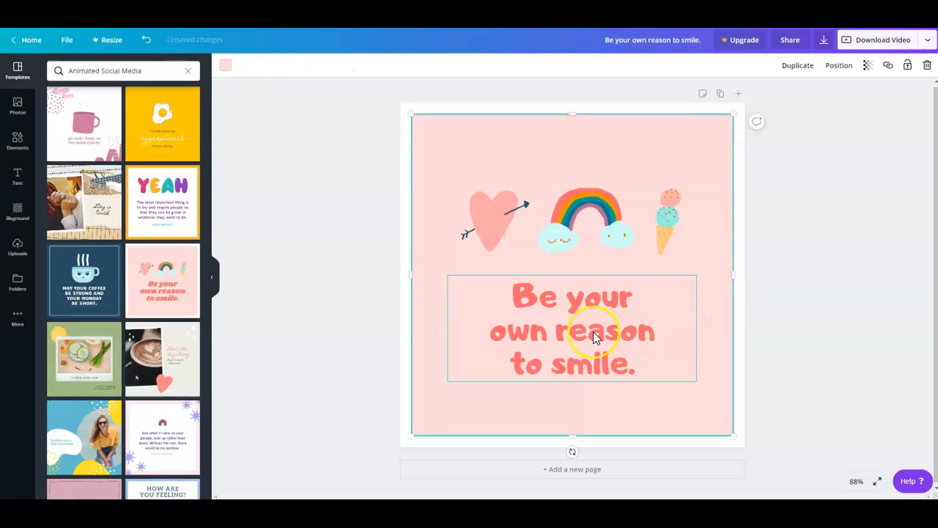
left_click(567, 319)
left_click(529, 299)
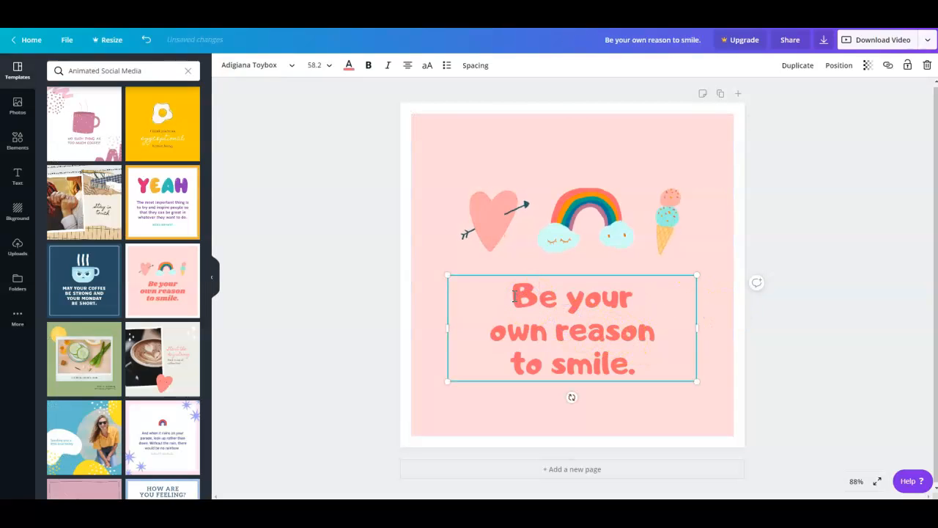
left_click_drag(517, 295, 656, 352)
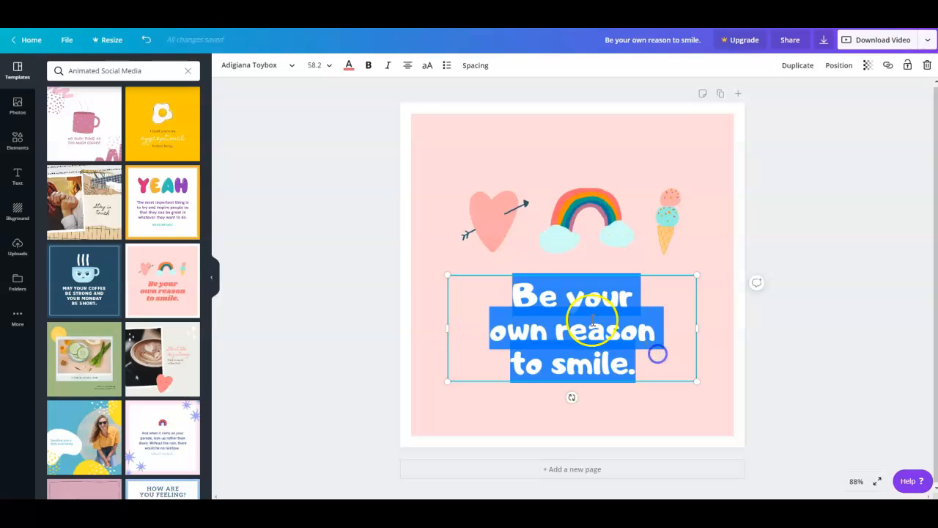
- Change the pink background square's color to the green brand color #17755d
left_click(437, 144)
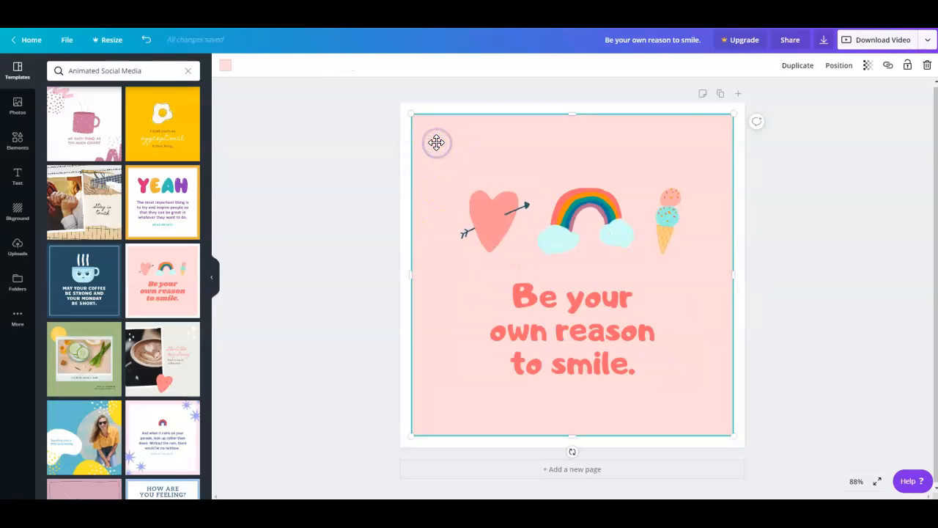
left_click(225, 72)
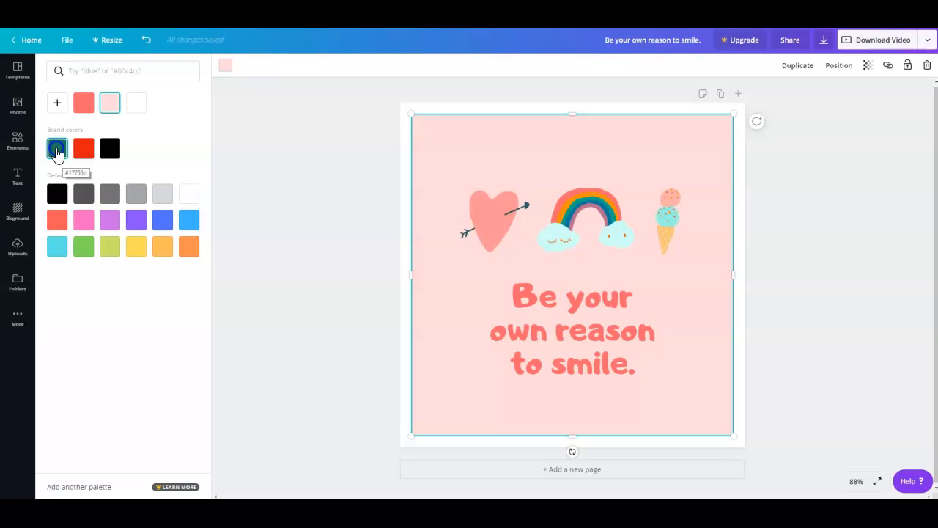
left_click(57, 151)
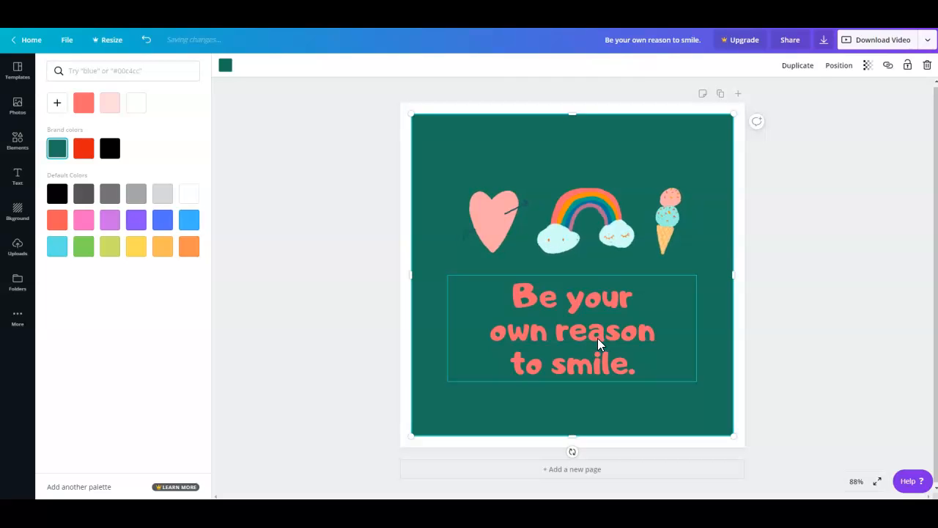
left_click(591, 347)
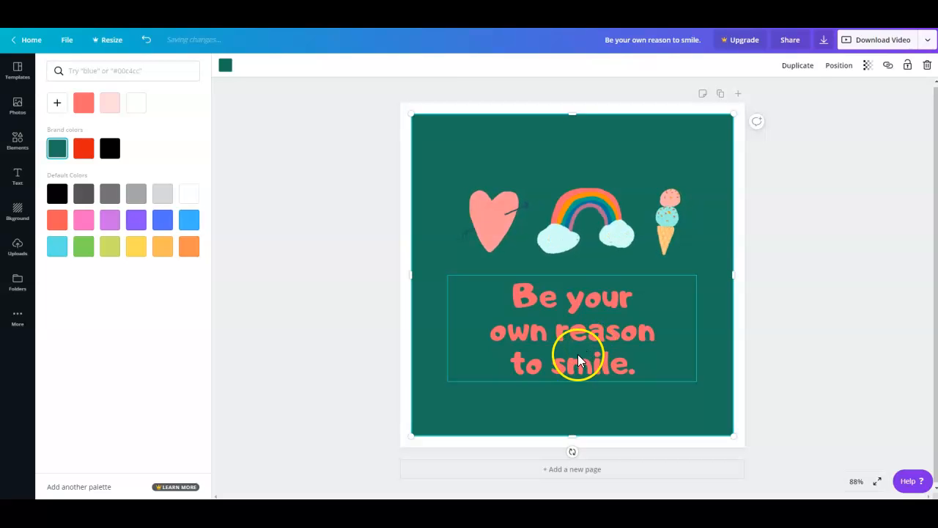
- Change the color of the "Be your own reason to smile." text to the red brand color
left_click(503, 117)
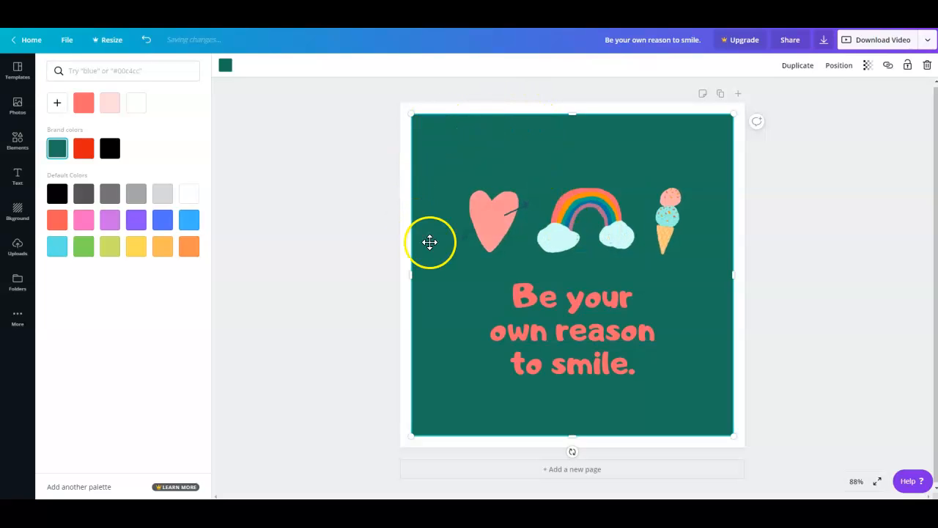
left_click(577, 333)
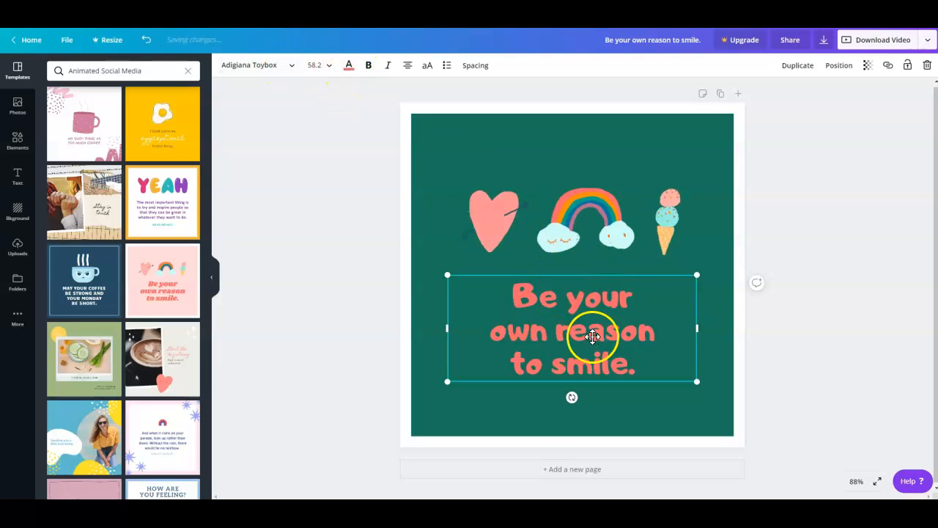
left_click(349, 67)
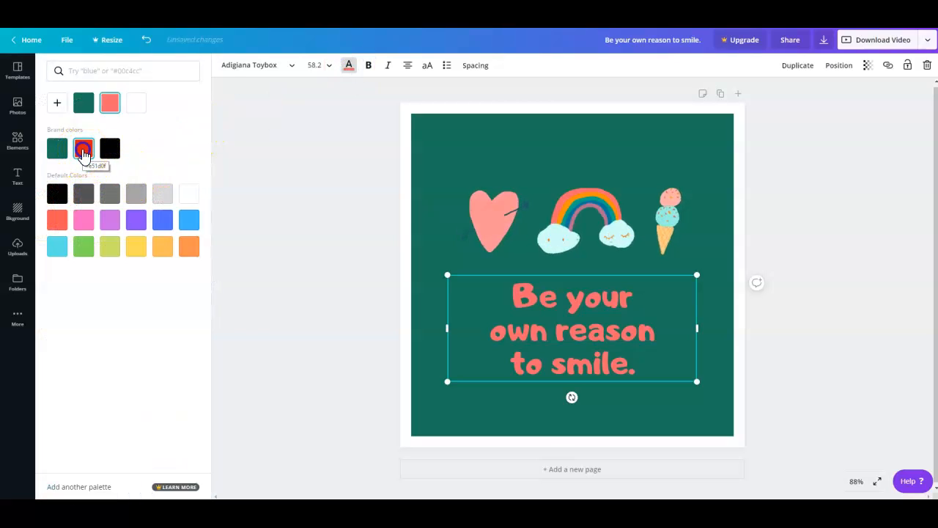
left_click(85, 153)
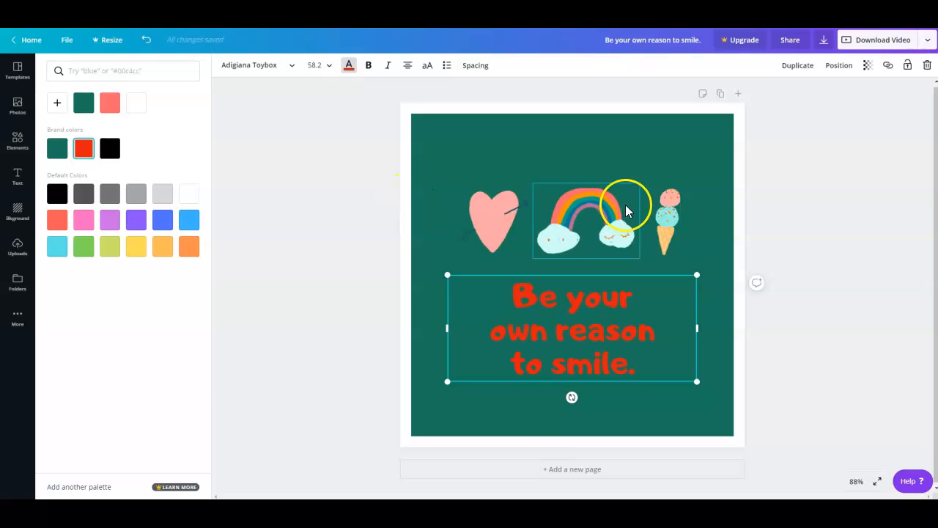
left_click(599, 154)
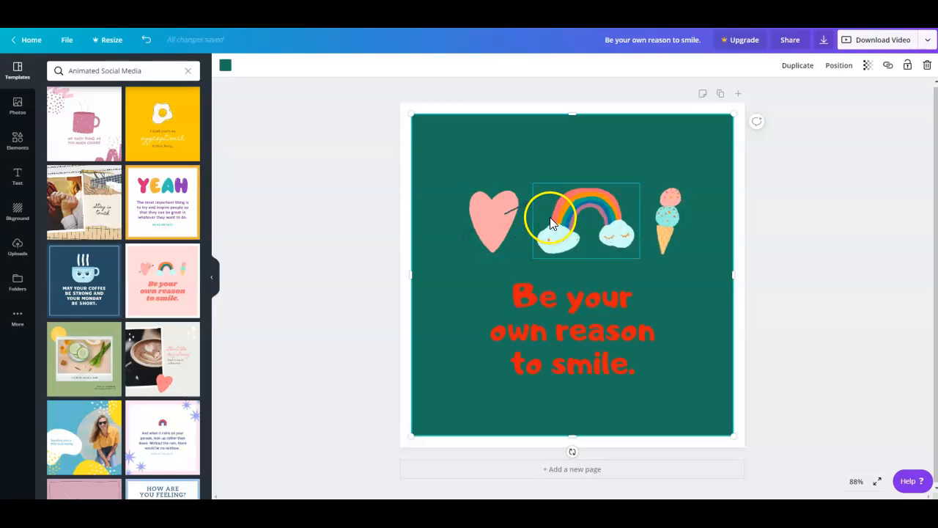
- Delete the pink heart illustration beside the rainbow
left_click(502, 213)
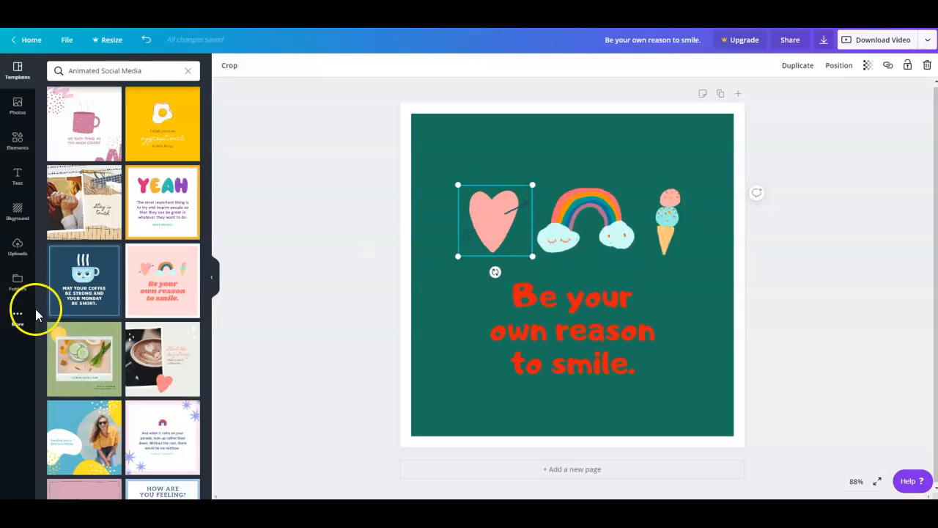
left_click(17, 141)
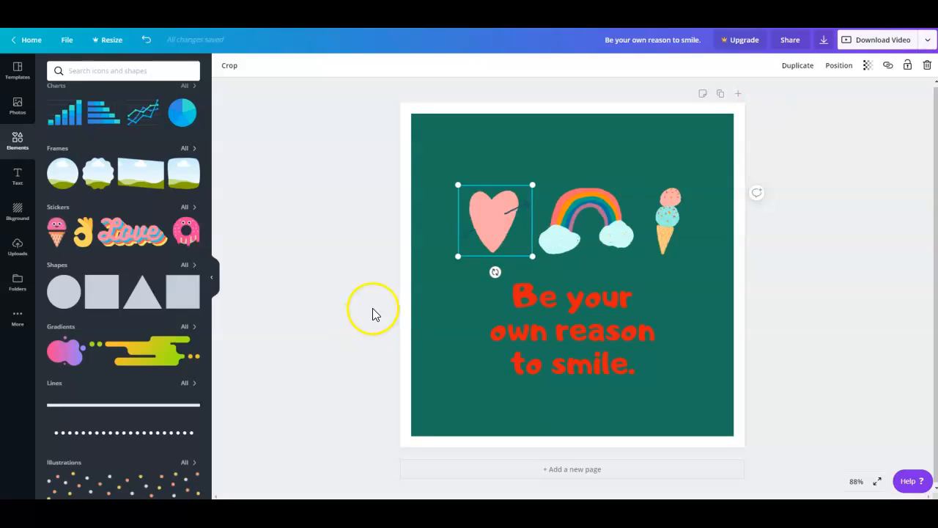
left_click(927, 67)
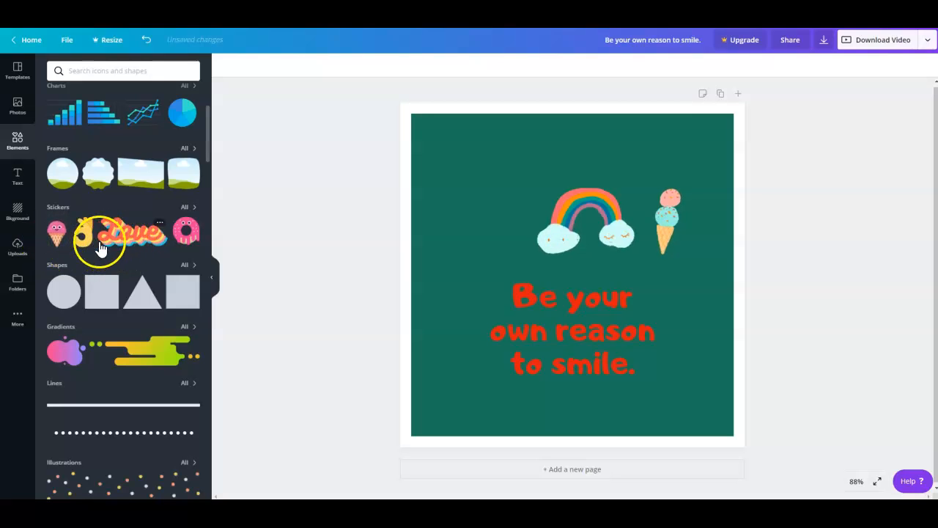
- Add the pink donut sticker and shrink it to fit the empty spot to the left of the rainbow
left_click(183, 233)
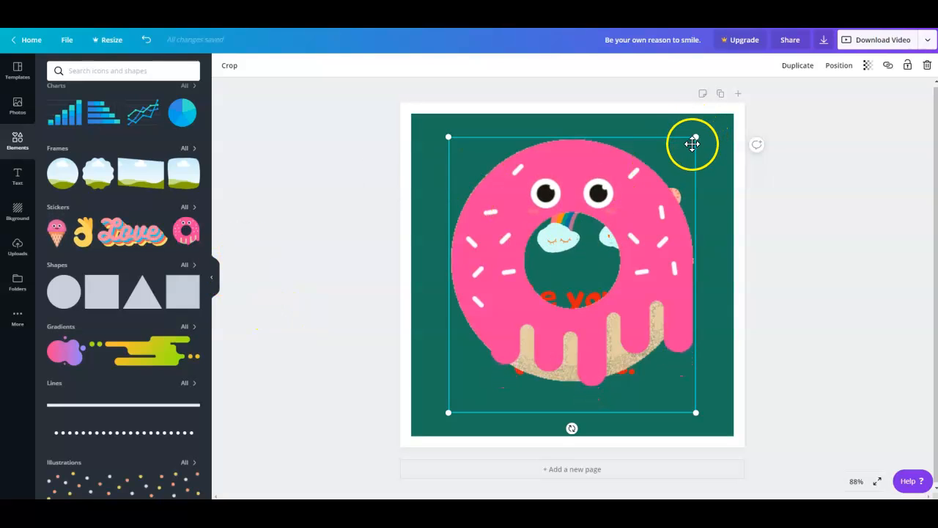
left_click_drag(697, 136, 473, 226)
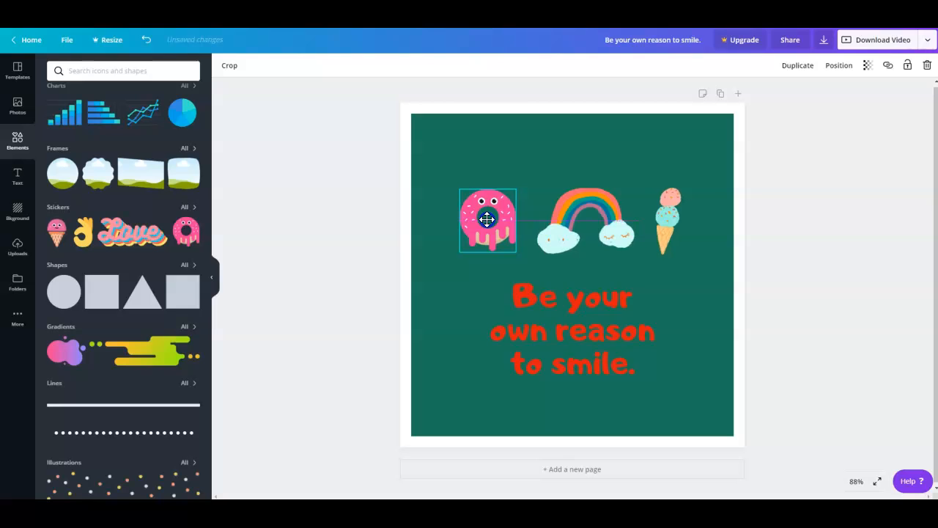
left_click(616, 145)
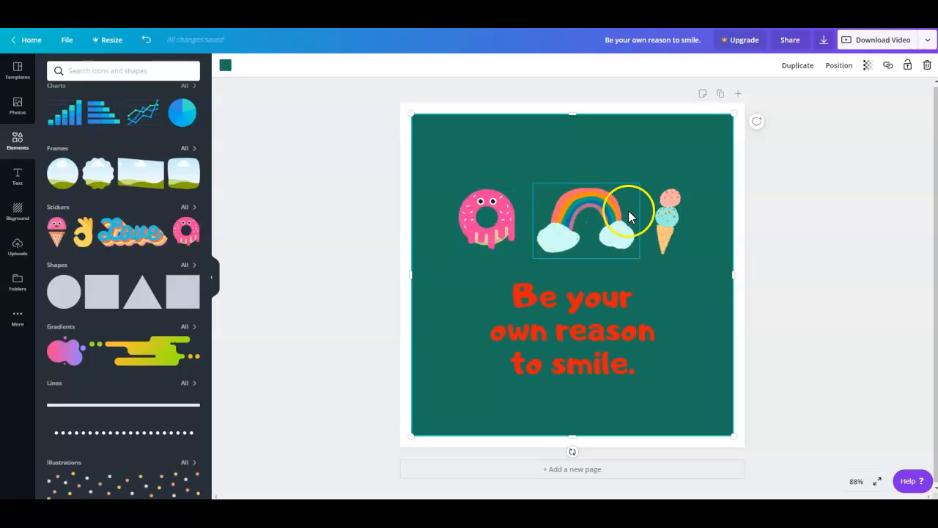
- Nudge the rainbow illustration slightly left, toward the donut
left_click(606, 214)
left_click_drag(605, 214, 601, 212)
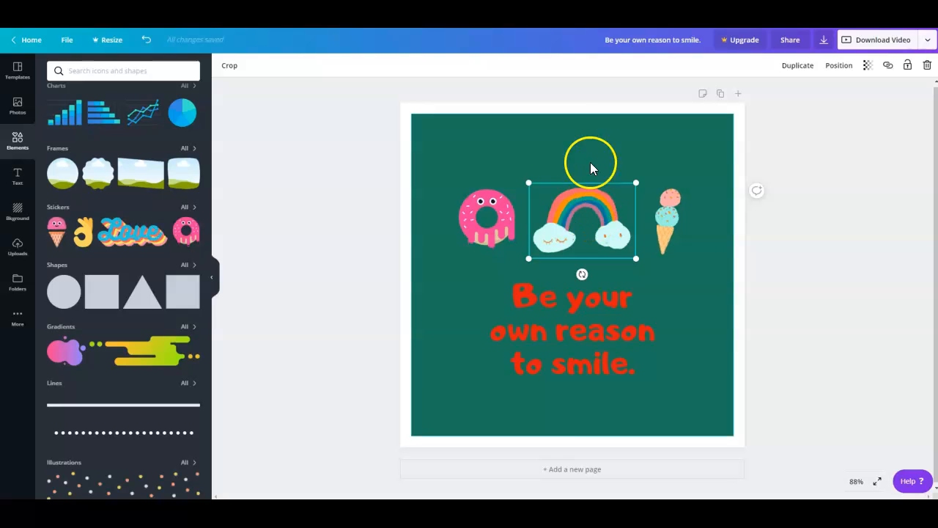
left_click(600, 141)
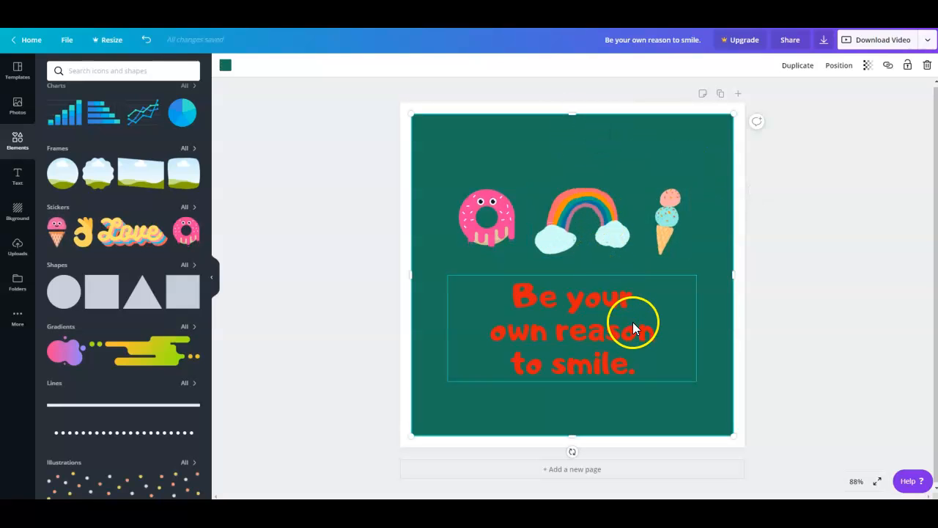
- Replace the whole quote text with "Treat Yo self"
left_click(561, 335)
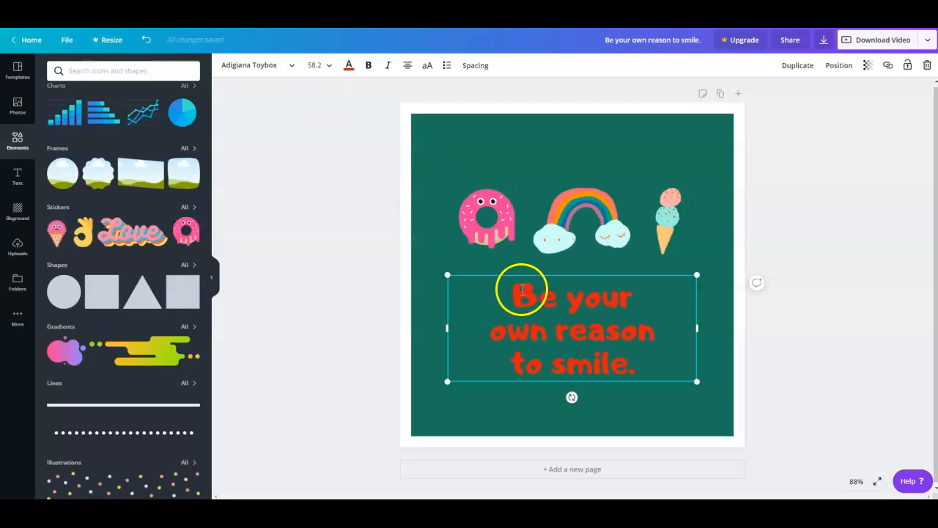
left_click_drag(522, 290, 659, 356)
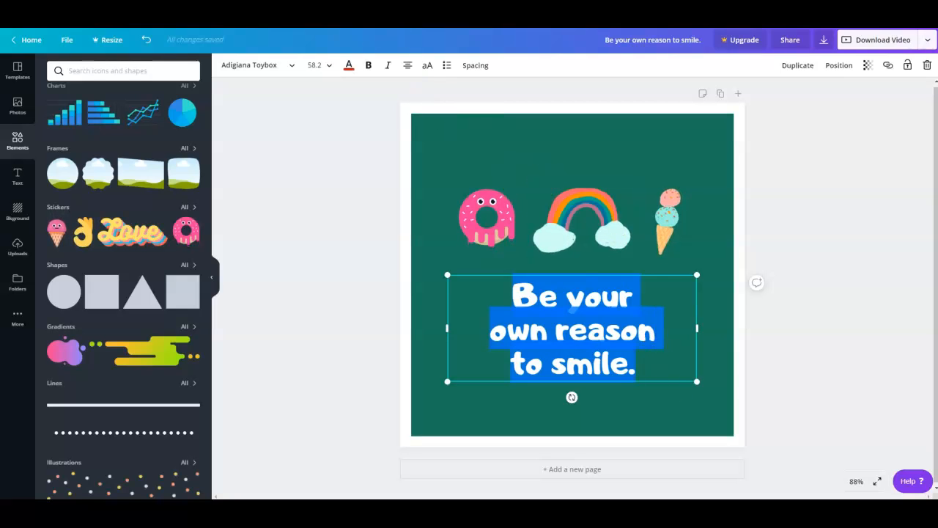
left_click(569, 352)
left_click_drag(516, 295, 654, 361)
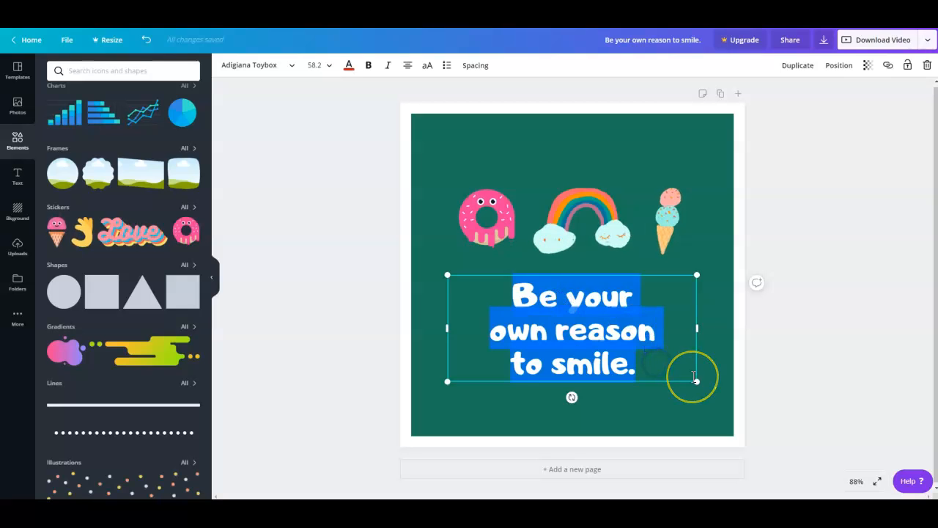
type("Treat ")
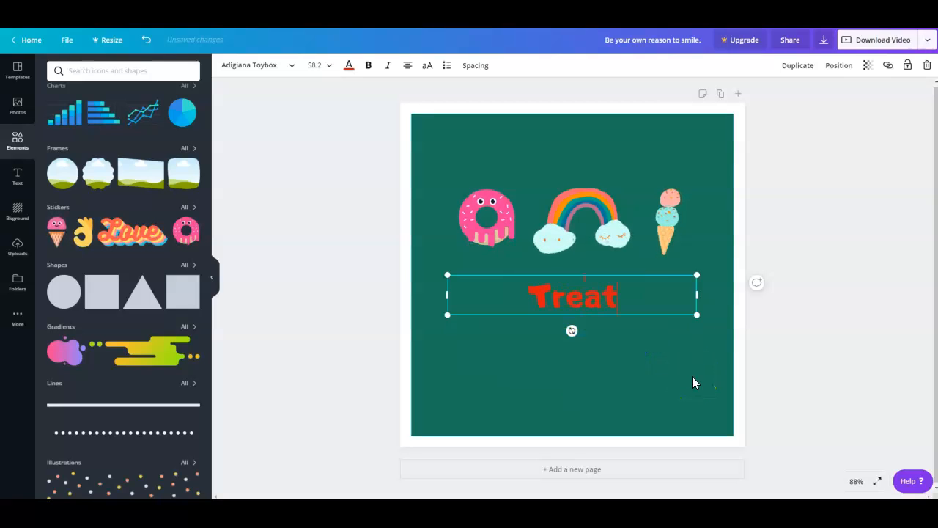
type("Yo self")
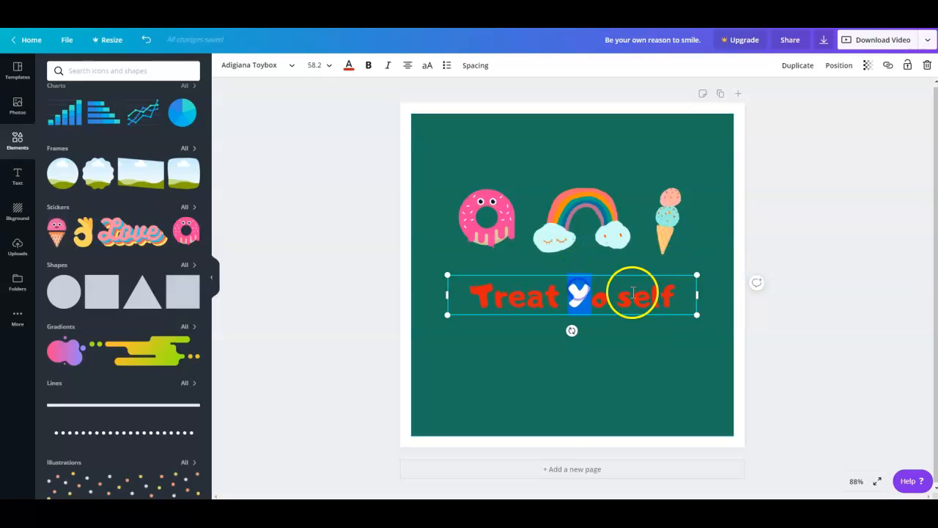
left_click(573, 319)
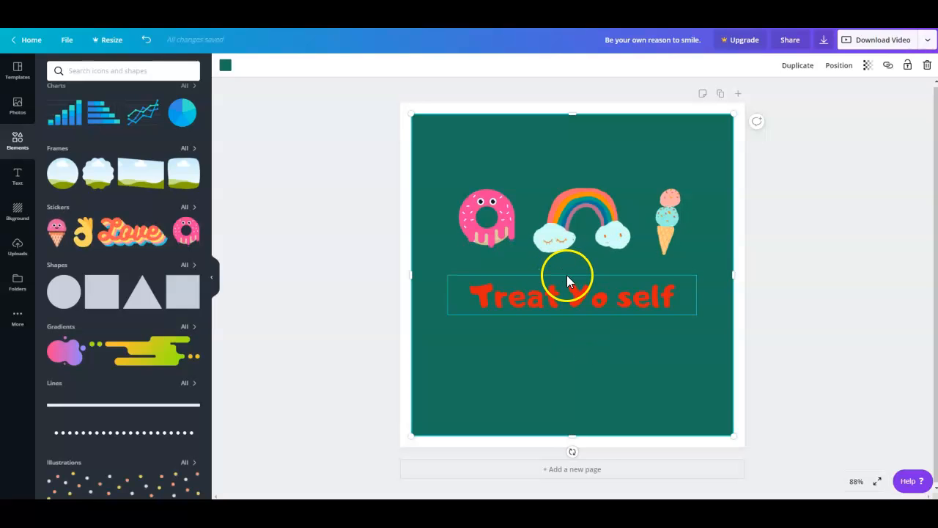
- Move the "Treat Yo self" text slightly lower and set its color to the black brand color
left_click_drag(569, 276, 576, 311)
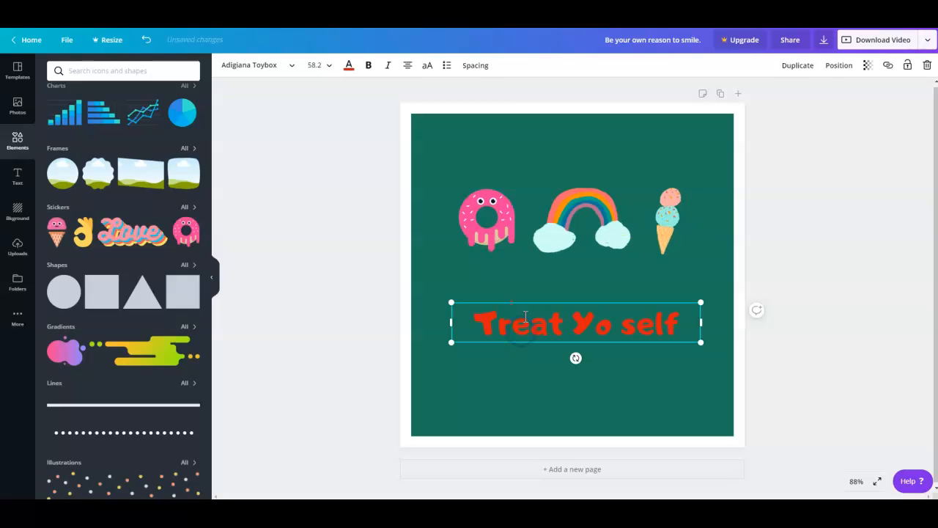
left_click(349, 68)
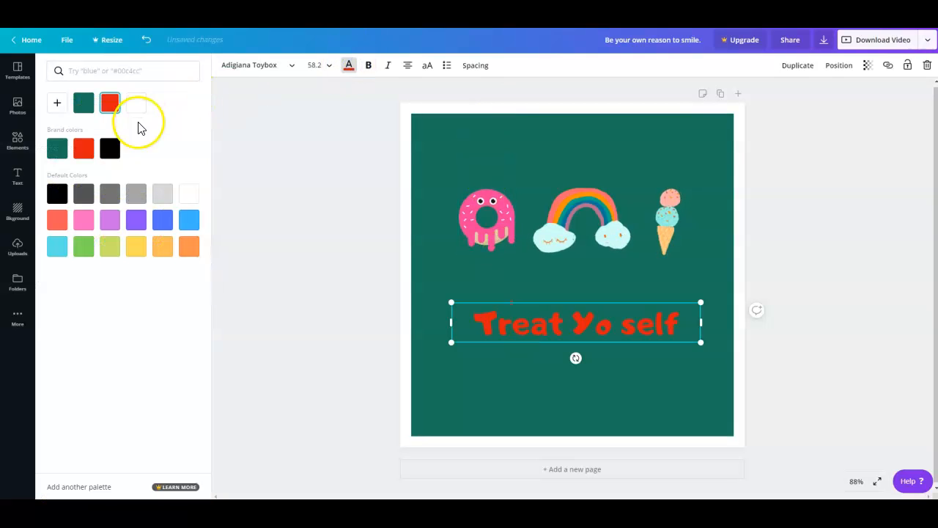
left_click(110, 149)
left_click(745, 184)
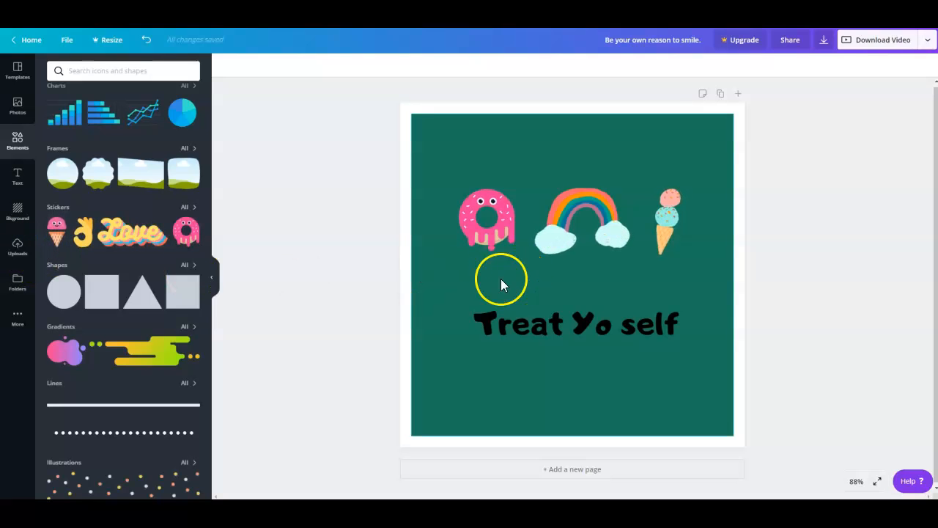
- Add the uploaded Rustic Eye logo, shrink it to a small square, and center it below the "Treat Yo self" text
left_click(18, 249)
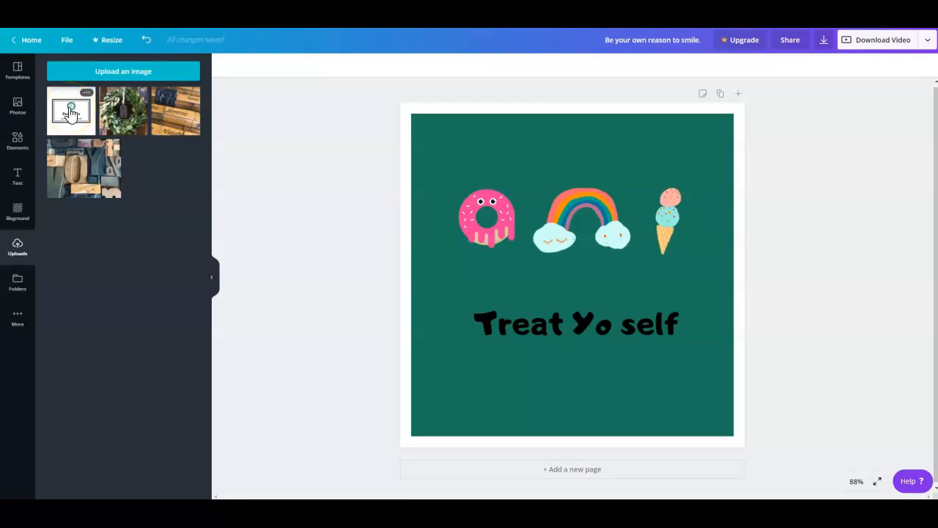
left_click_drag(73, 115, 459, 163)
left_click_drag(709, 140, 576, 406)
left_click(454, 393)
left_click(859, 300)
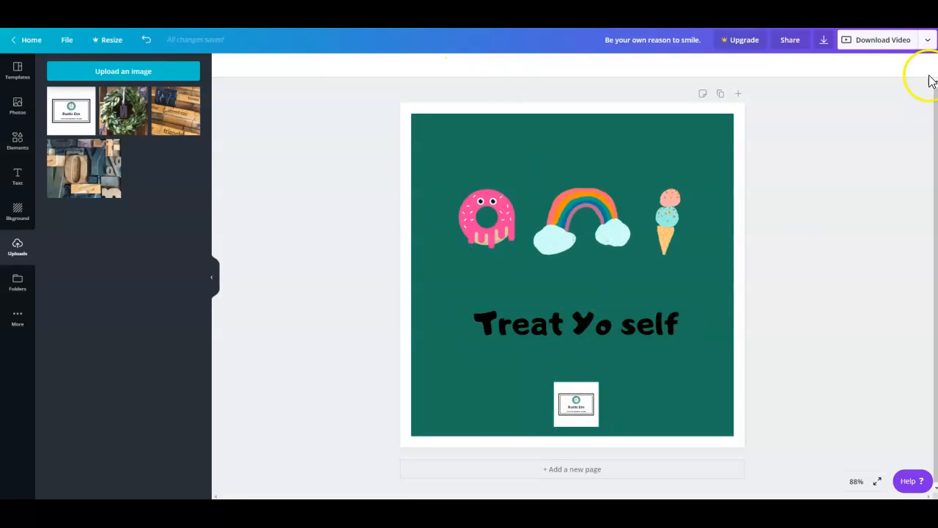
- Undo the Rustic Eye logo's move, resize and insertion
left_click(146, 40)
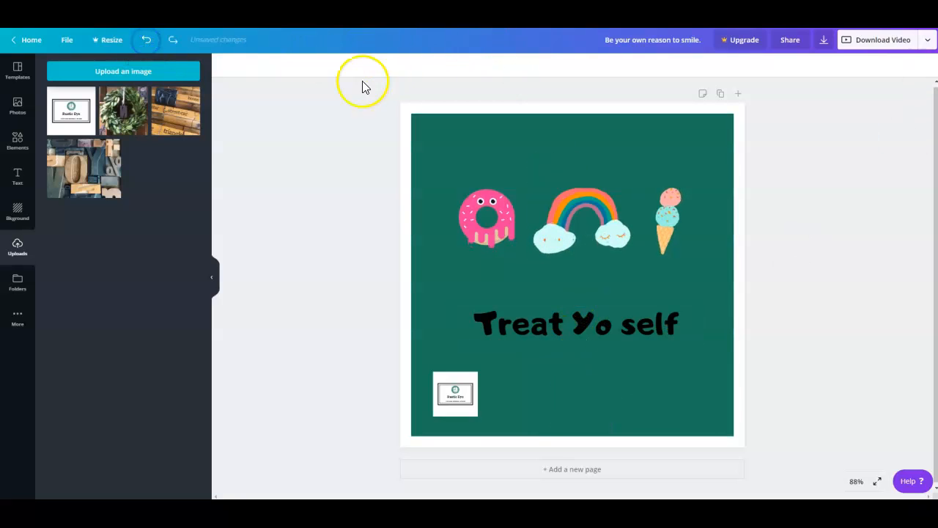
left_click(146, 41)
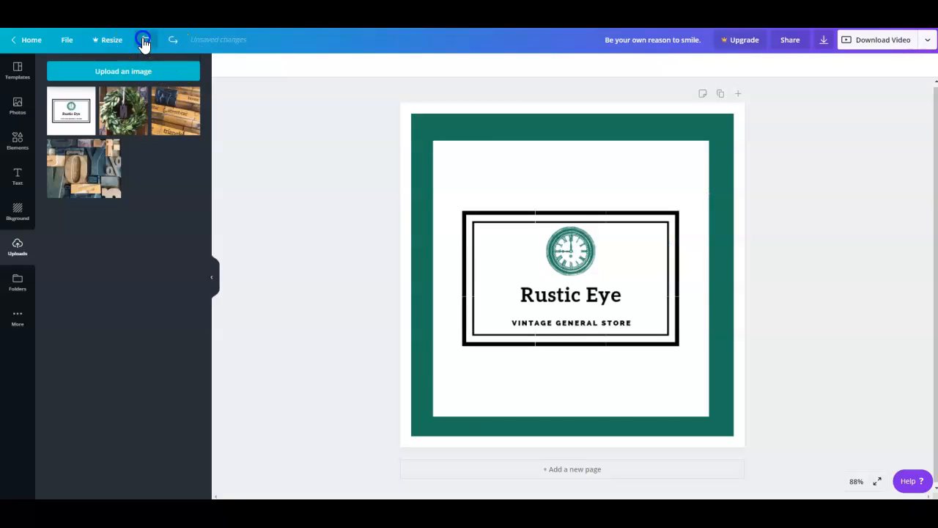
left_click(146, 41)
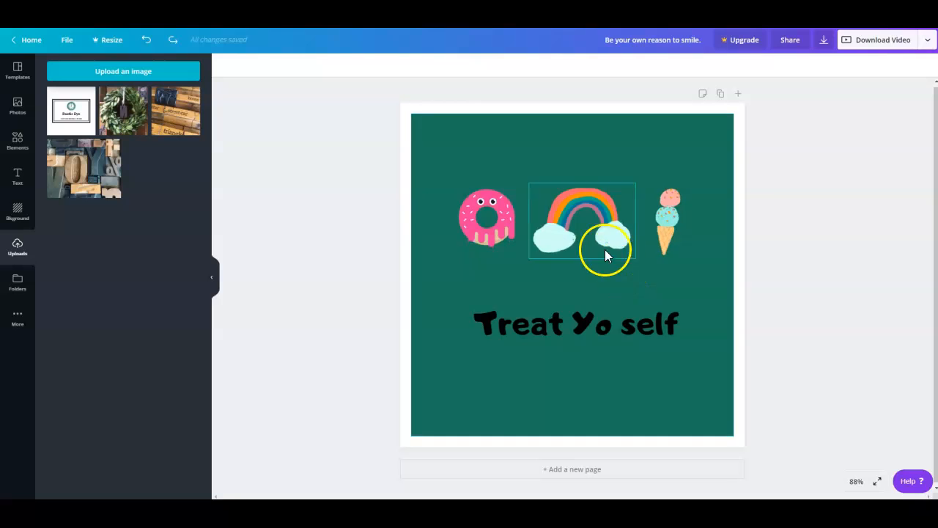